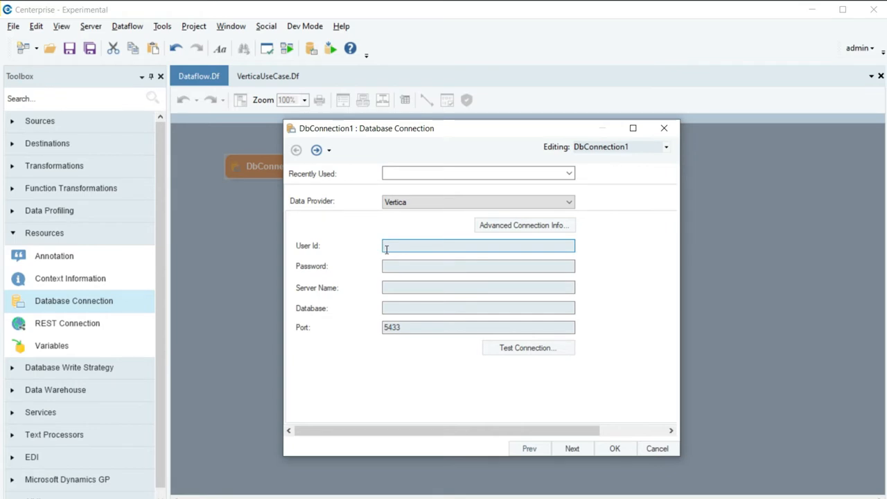
# Step: Enter the database user ID and password, server ASTDKR.astera.com and database Test
pyautogui.write('dbadmin')
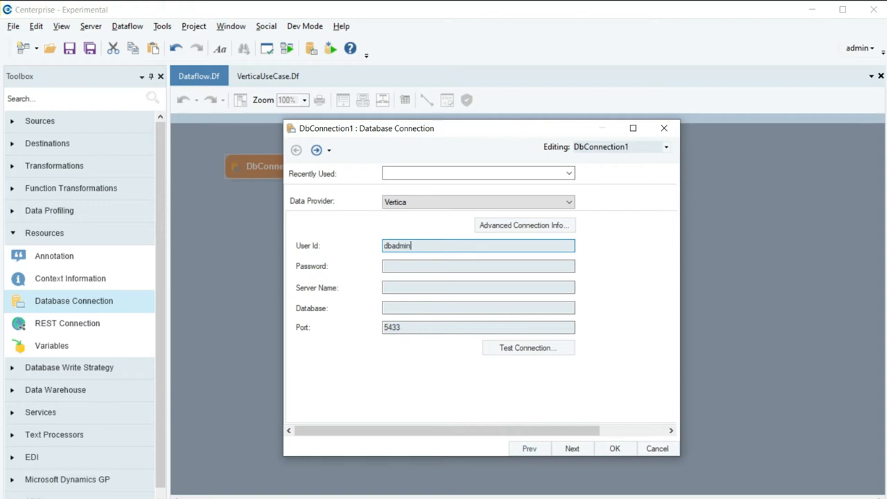
pyautogui.click(393, 262)
pyautogui.write('********')
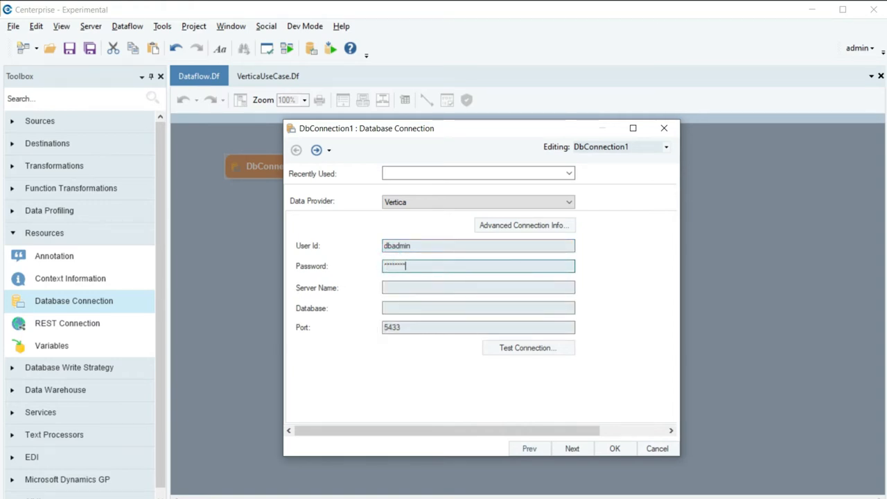
pyautogui.click(416, 288)
pyautogui.write('AS')
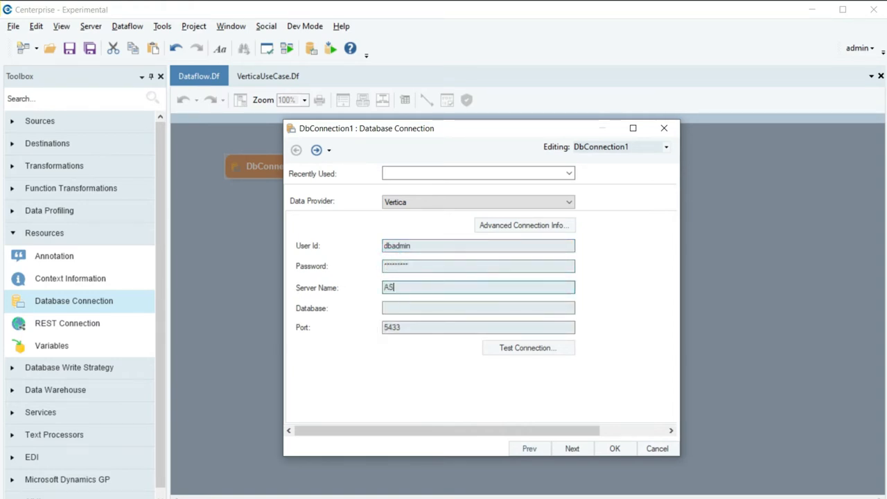
pyautogui.write('TDKR.astera.com')
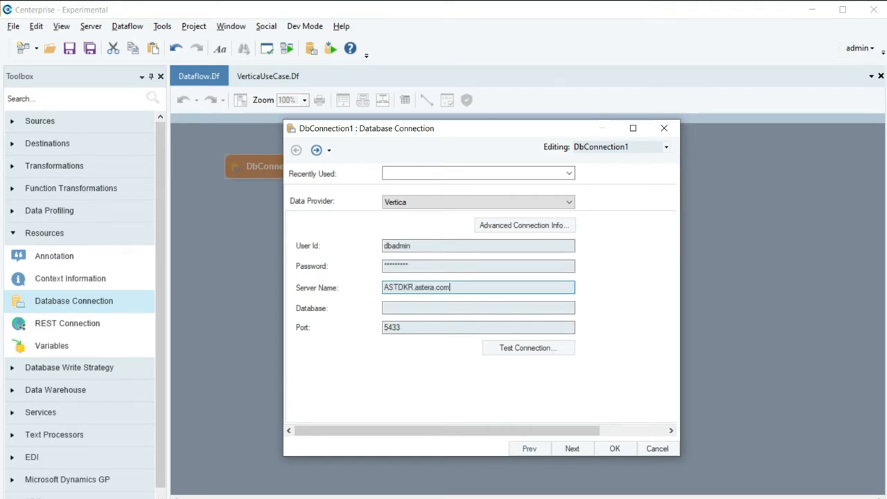
pyautogui.click(451, 304)
pyautogui.write('Test')
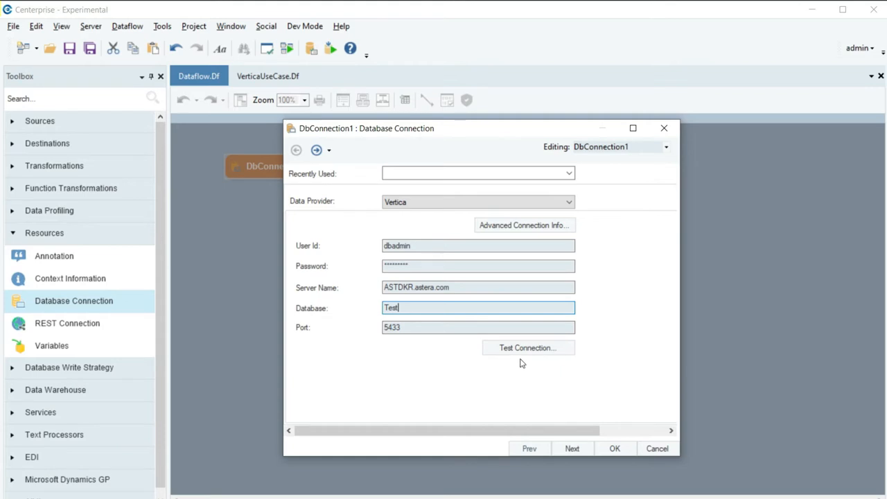
# Step: Test the DbConnection1 connection, dismiss the results, and save the connection settings
pyautogui.click(528, 350)
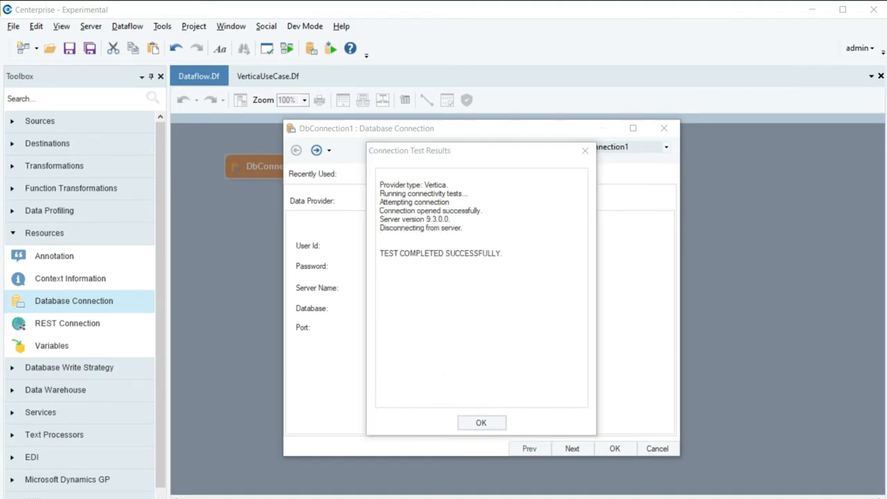
pyautogui.click(549, 292)
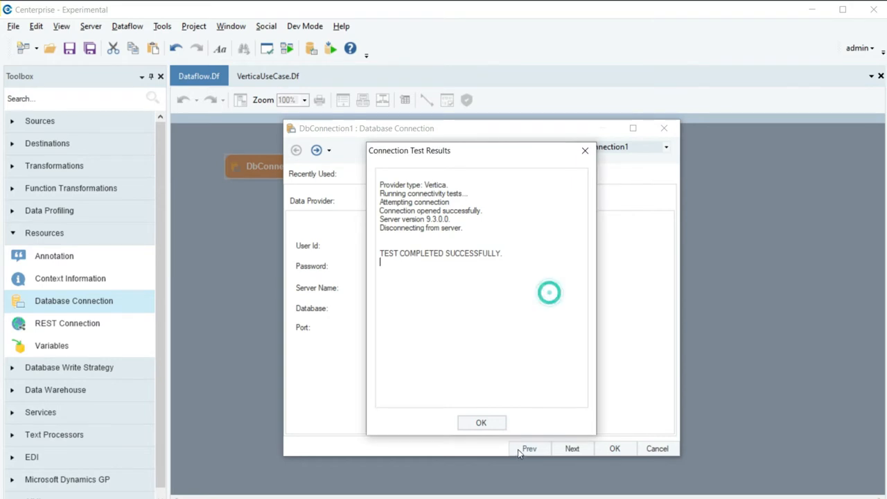
pyautogui.click(493, 425)
pyautogui.click(607, 402)
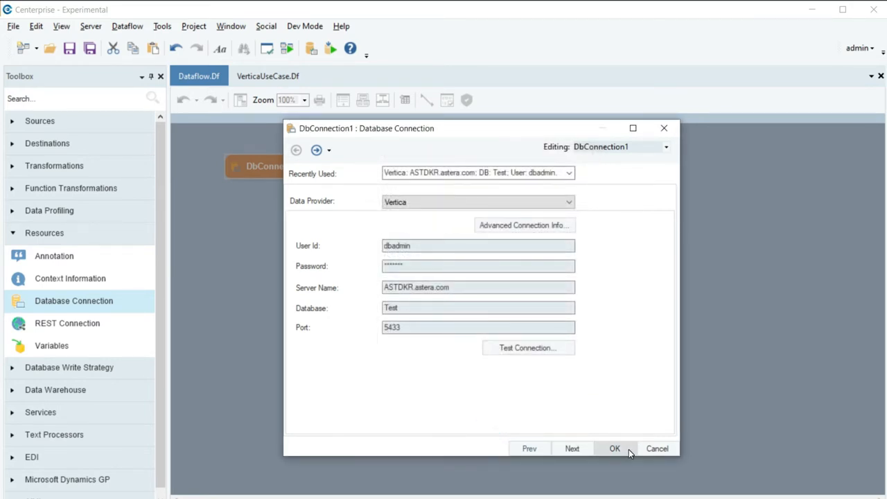
pyautogui.click(629, 450)
pyautogui.click(615, 406)
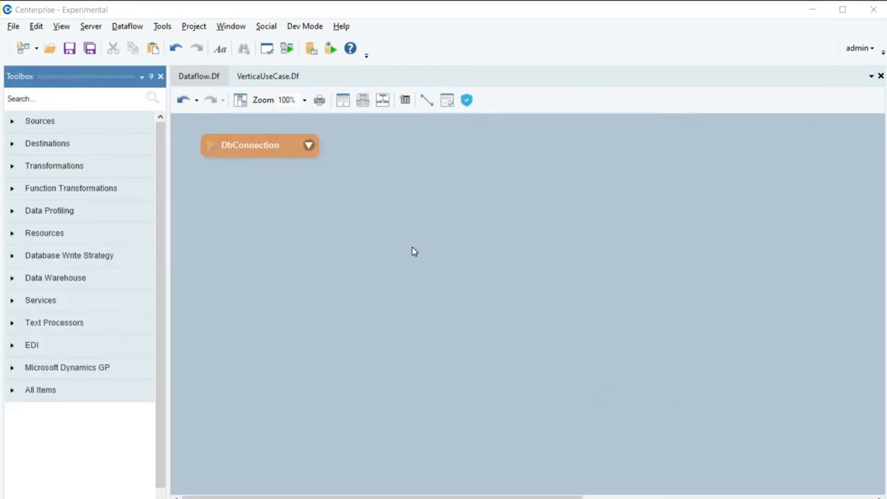
# Step: Place a Database Table Source, DatabaseSource1, on the dataflow and open its Properties
pyautogui.click(413, 250)
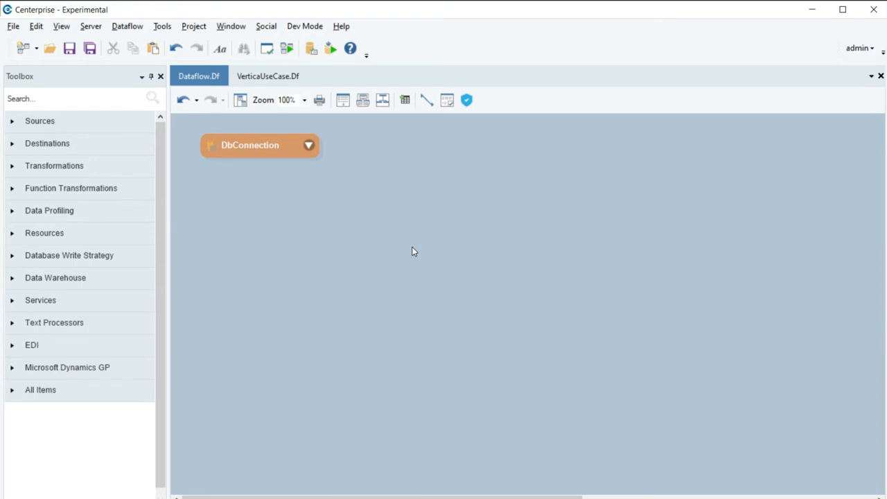
pyautogui.click(131, 121)
pyautogui.moveTo(107, 191); pyautogui.dragTo(201, 203)
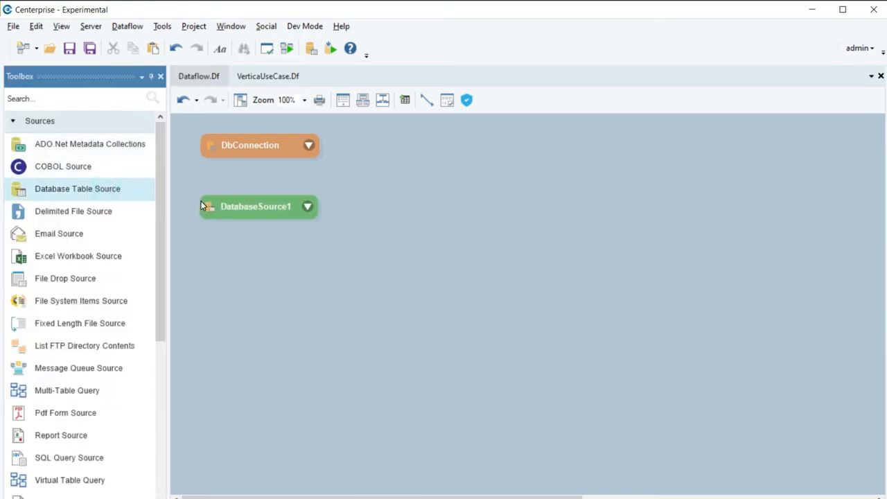
pyautogui.rightClick(244, 211)
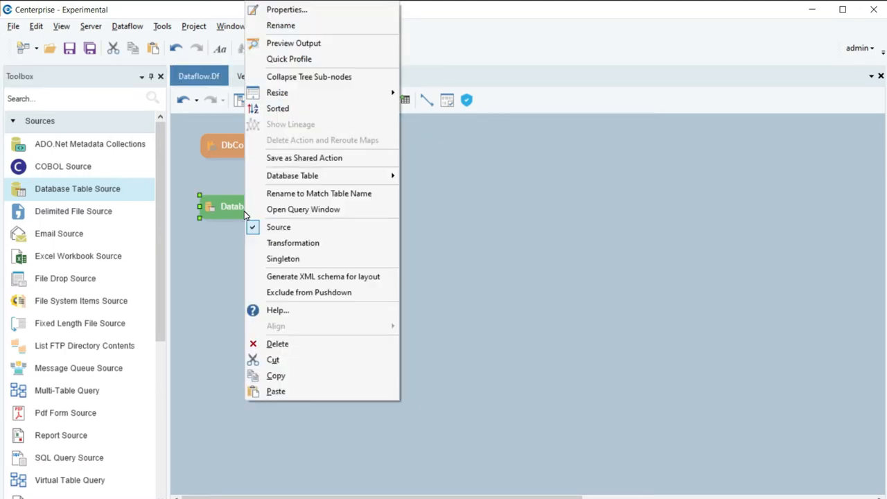
pyautogui.click(274, 10)
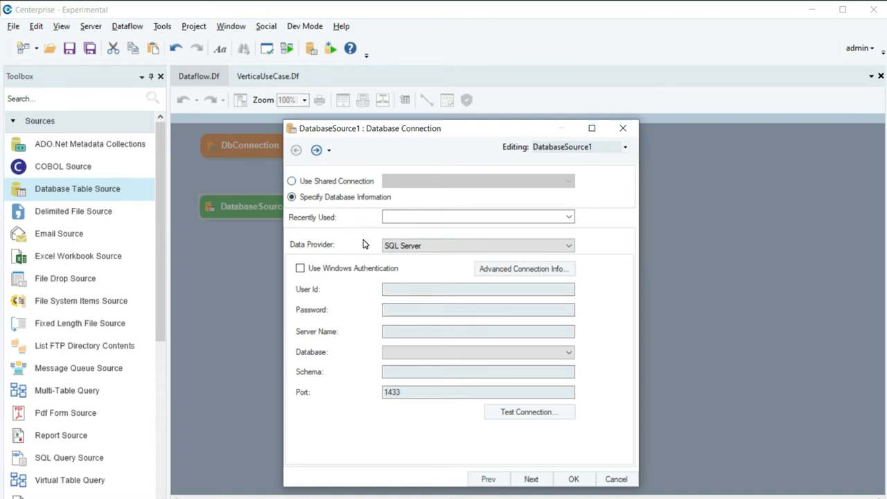
# Step: Switch DatabaseSource1 to the shared DbConnection and continue to the Pick Source Table page
pyautogui.click(292, 183)
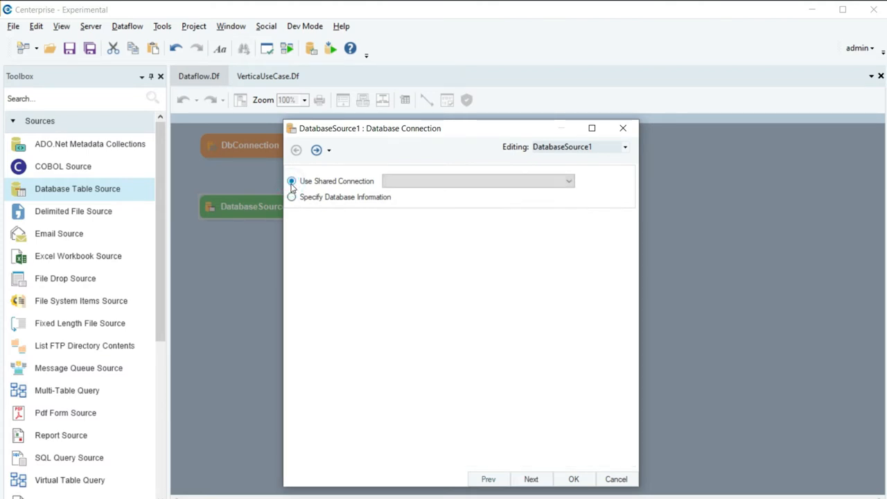
pyautogui.click(569, 182)
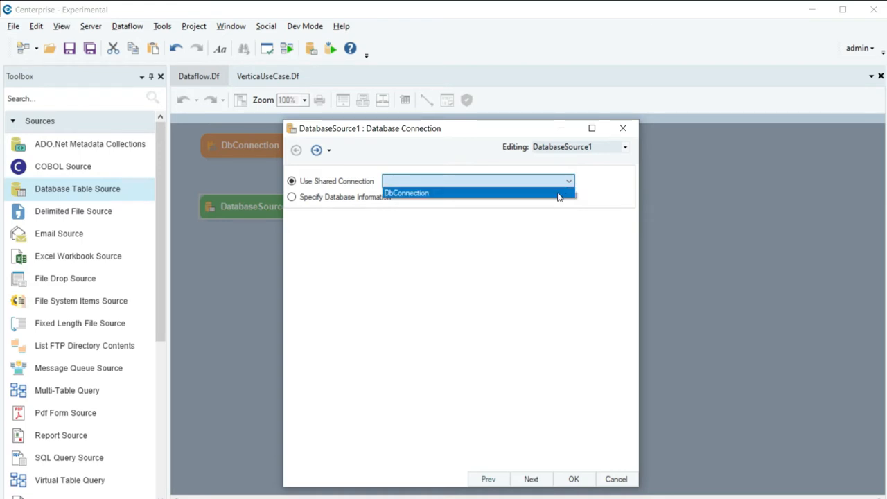
pyautogui.click(560, 196)
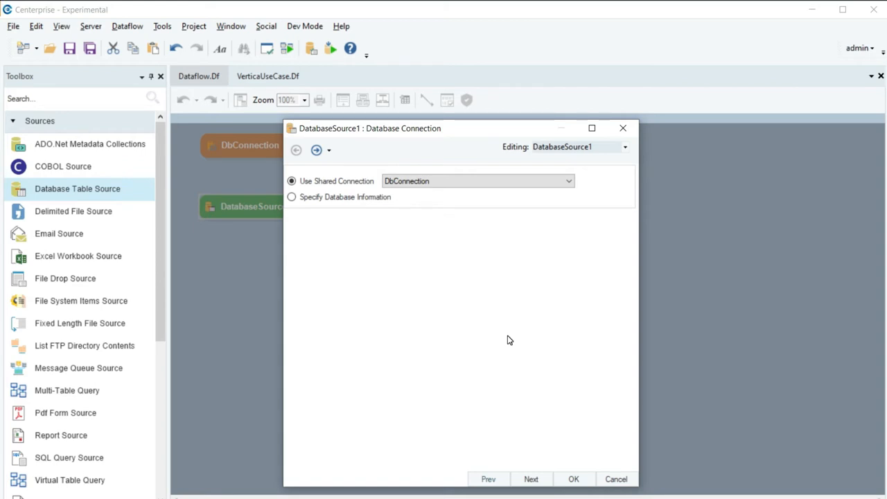
pyautogui.click(531, 479)
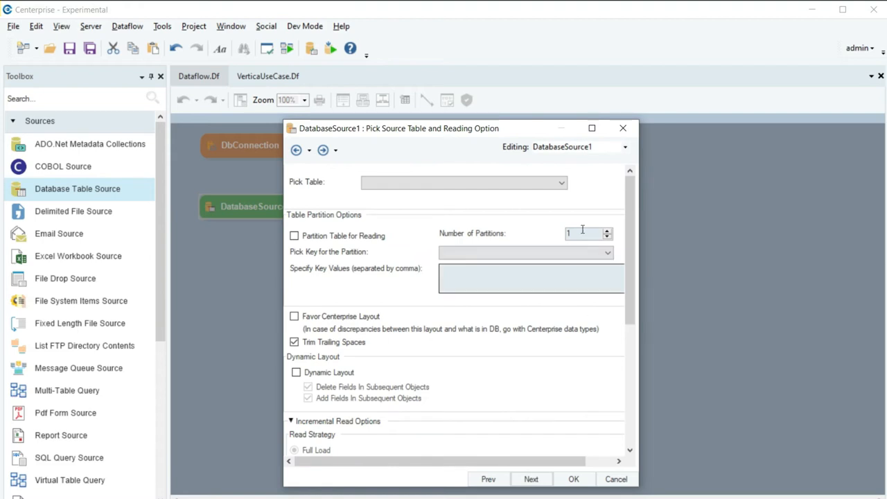
# Step: Choose public.WholesaleData as DatabaseSource1's source table
pyautogui.click(562, 183)
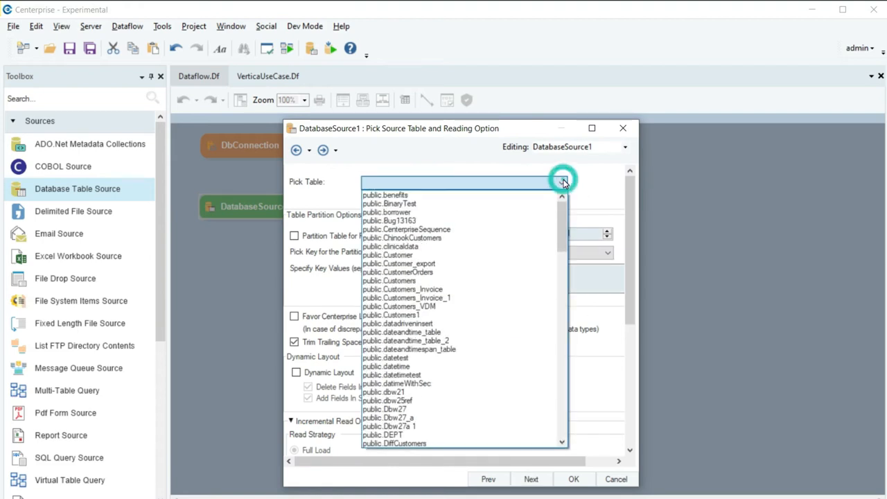
pyautogui.moveTo(562, 219); pyautogui.dragTo(586, 415)
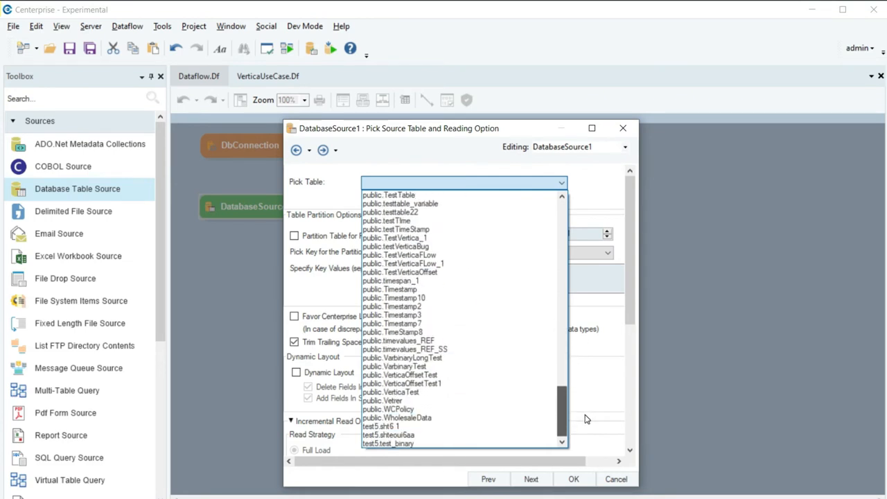
pyautogui.click(471, 420)
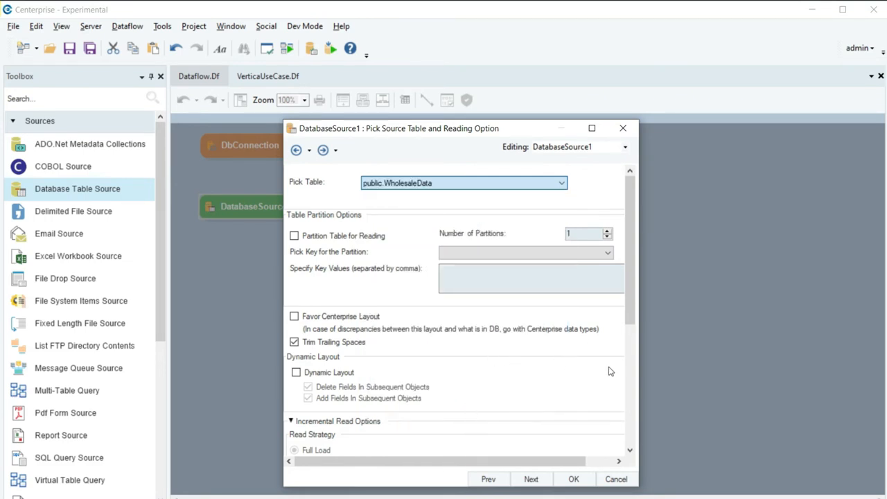
pyautogui.click(628, 287)
pyautogui.moveTo(631, 286); pyautogui.dragTo(635, 353)
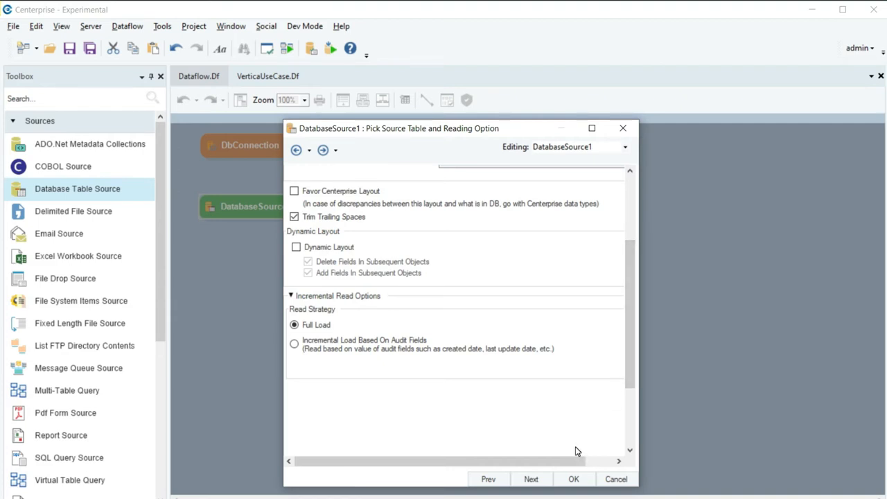
# Step: Accept the Layout Builder, Where Clause and Config Parameters defaults and finish the source setup
pyautogui.click(531, 479)
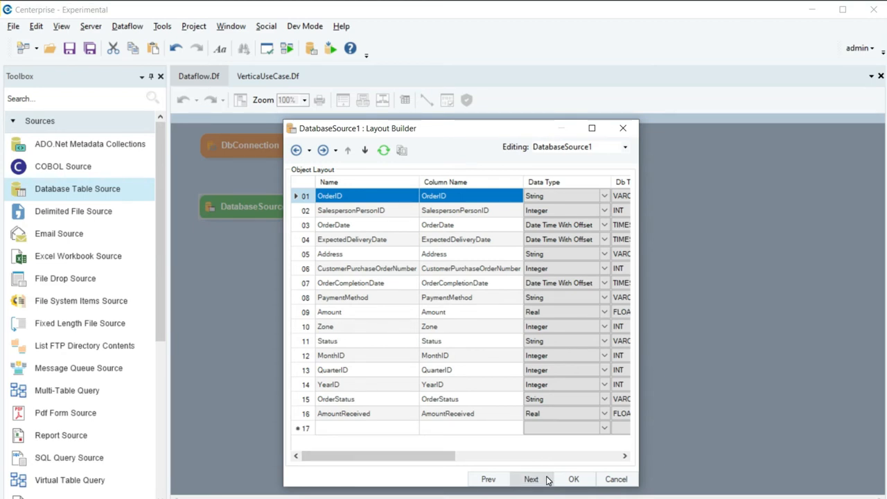
pyautogui.click(547, 479)
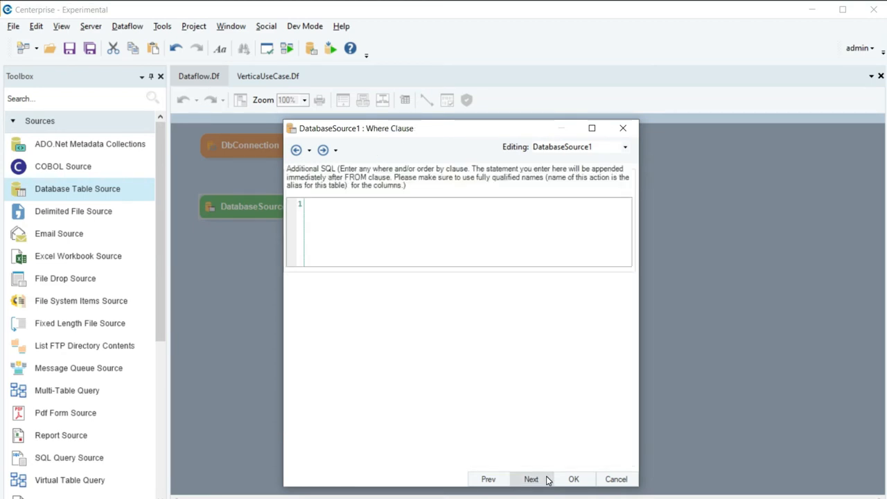
pyautogui.click(547, 479)
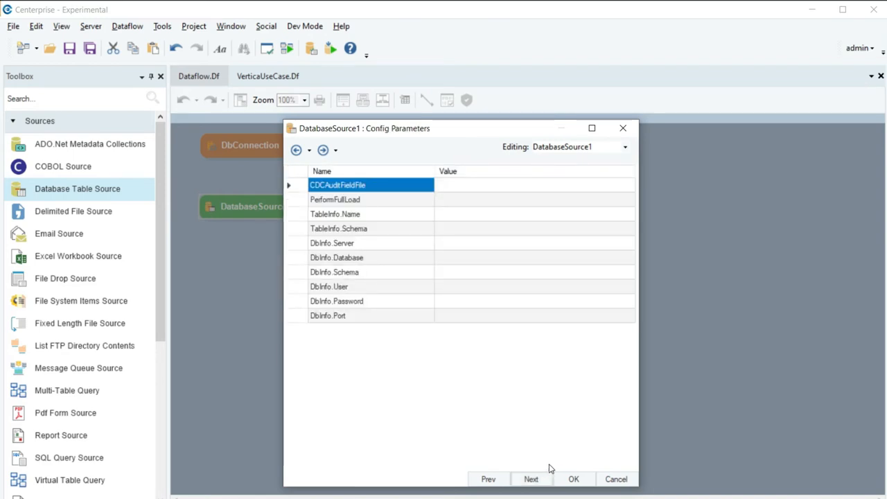
pyautogui.click(565, 479)
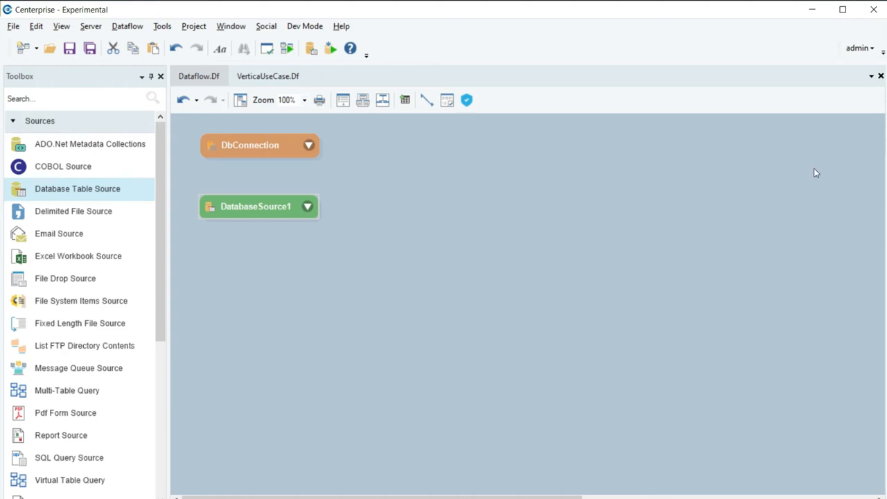
# Step: Place a Delimited File Source for WholesaleData_Feb below the database source
pyautogui.click(400, 375)
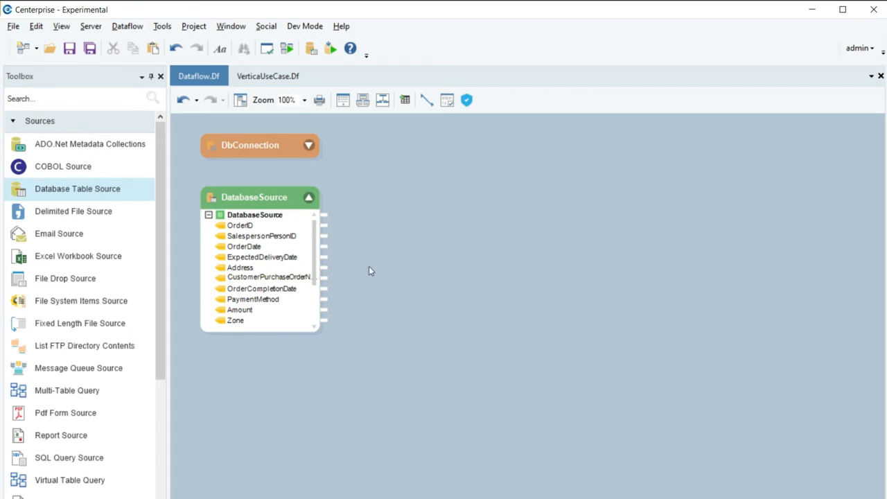
pyautogui.click(97, 217)
pyautogui.moveTo(97, 217); pyautogui.dragTo(201, 366)
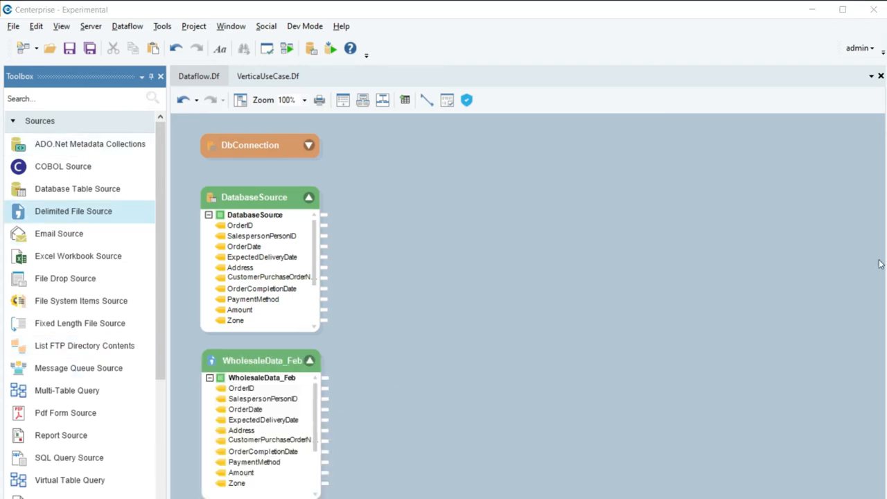
pyautogui.click(129, 122)
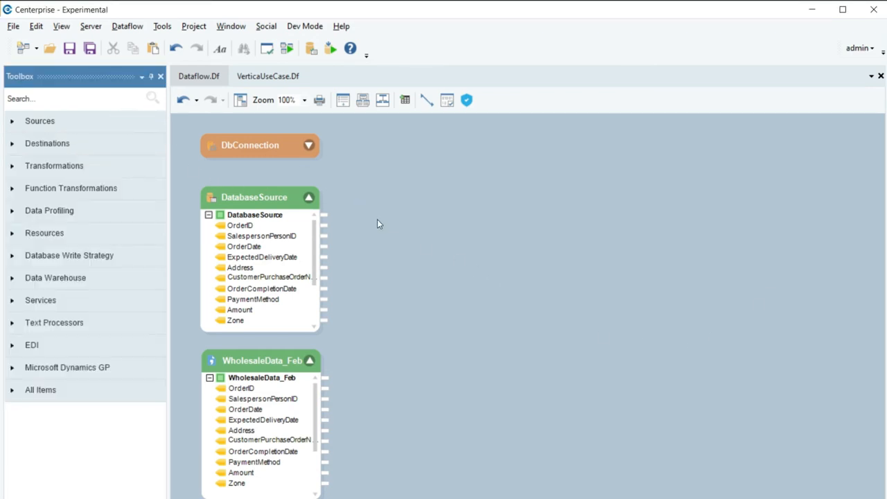
# Step: Add a Reconcile transformation with DatabaseSource into Input_1 and WholesaleData_Feb into Input_2
pyautogui.click(145, 166)
pyautogui.scroll(-5, 118, 366)
pyautogui.moveTo(53, 306); pyautogui.dragTo(504, 194)
pyautogui.moveTo(325, 215); pyautogui.dragTo(451, 245)
pyautogui.moveTo(361, 354); pyautogui.dragTo(451, 256)
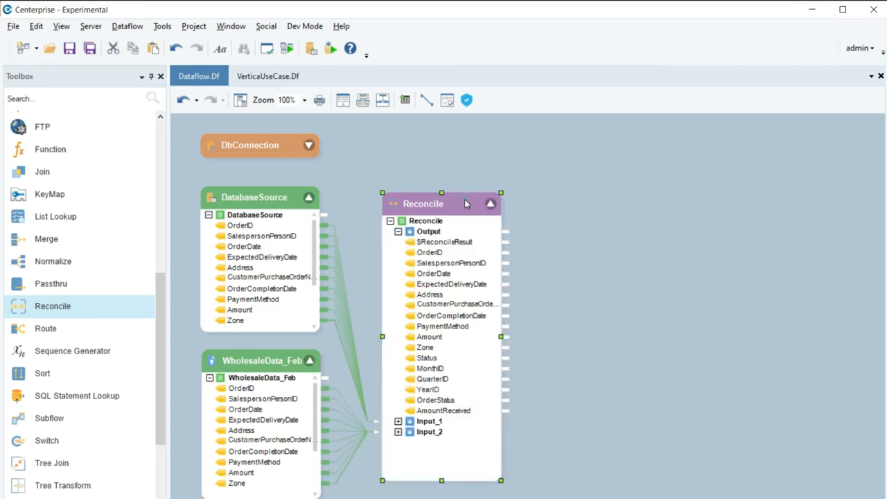
pyautogui.doubleClick(465, 201)
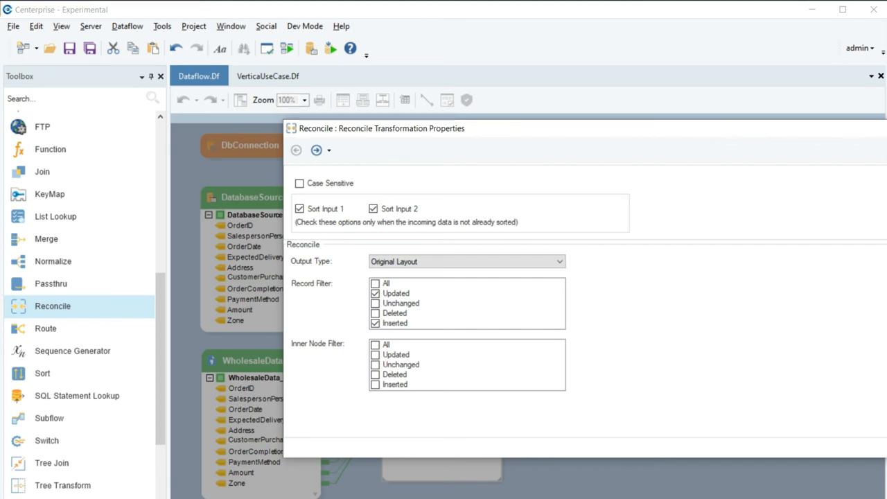
# Step: Accept Reconcile's sorted inputs, Original Layout output and Updated/Inserted record filter
pyautogui.moveTo(862, 131); pyautogui.dragTo(703, 116)
pyautogui.press('Return')
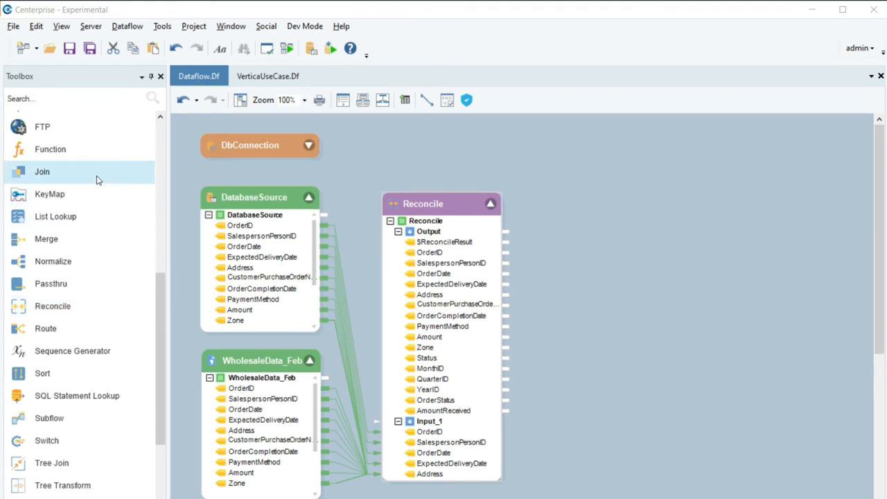
# Step: Place a Database Table Destination to the right of Reconcile
pyautogui.moveTo(159, 283); pyautogui.dragTo(178, 119)
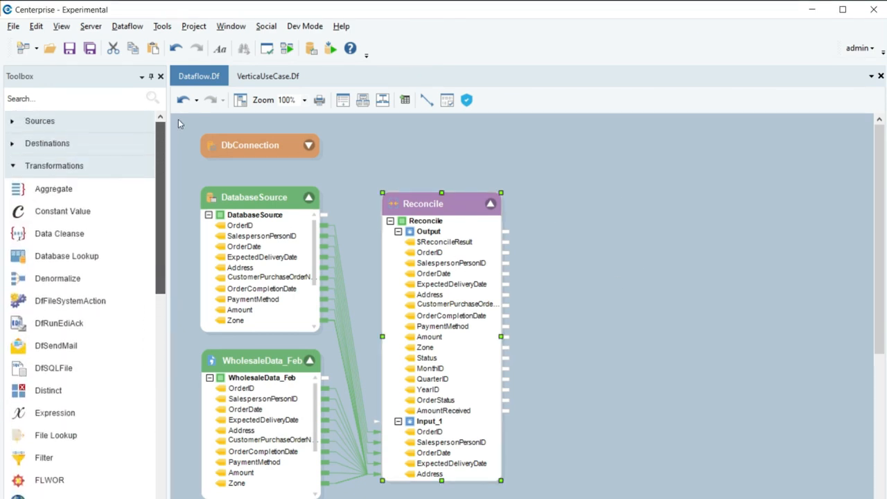
pyautogui.click(145, 160)
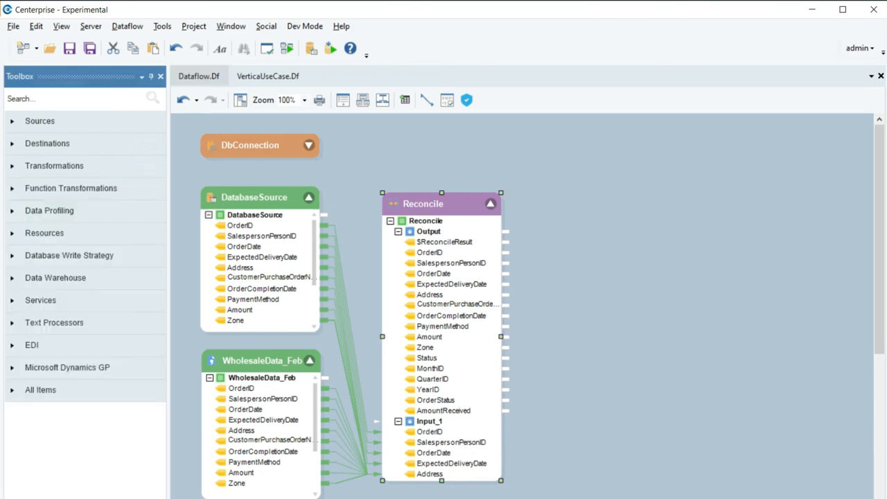
pyautogui.click(136, 149)
pyautogui.moveTo(107, 165); pyautogui.dragTo(570, 220)
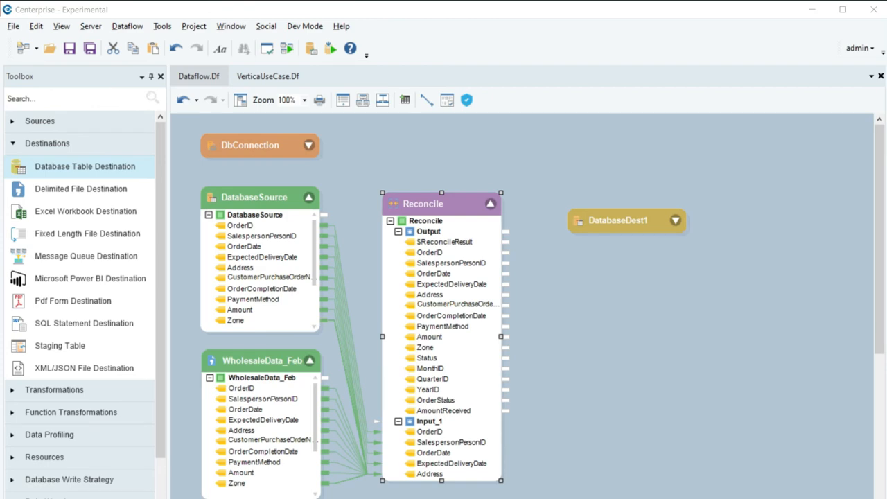
# Step: Connect DatabaseDest1 through the shared DbConnection and continue to the Pick Table page
pyautogui.doubleClick(648, 219)
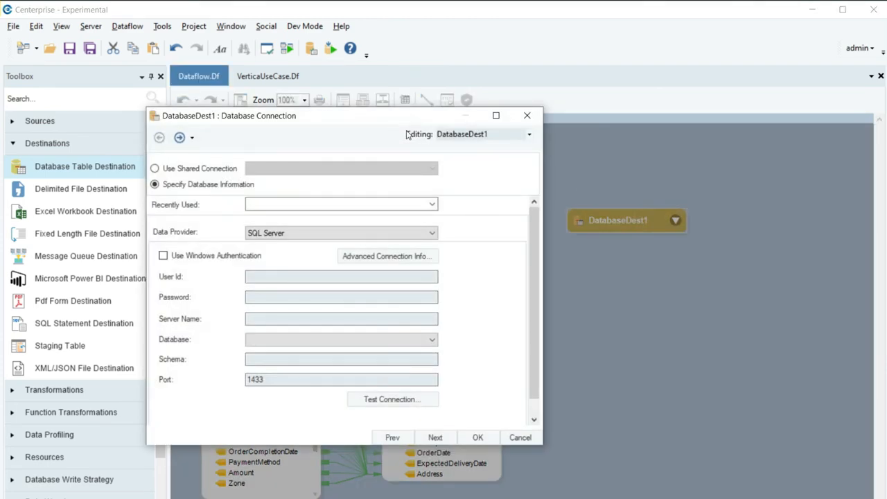
pyautogui.moveTo(390, 117); pyautogui.dragTo(584, 160)
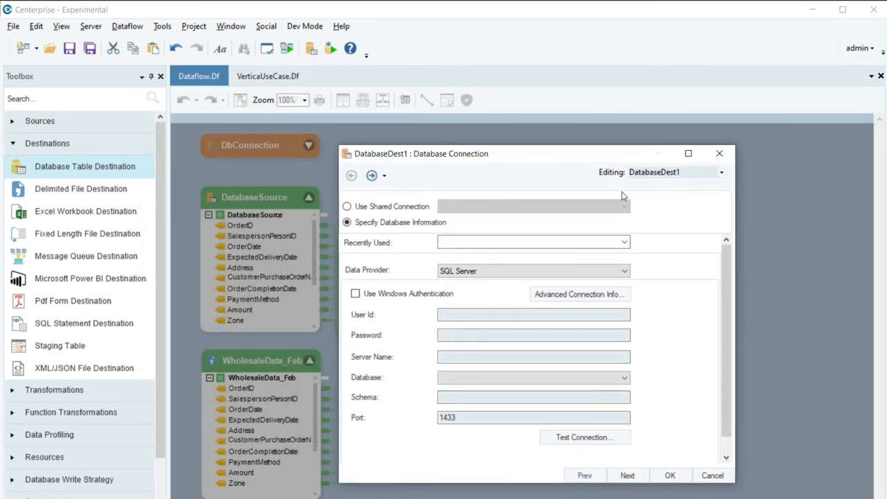
pyautogui.click(355, 212)
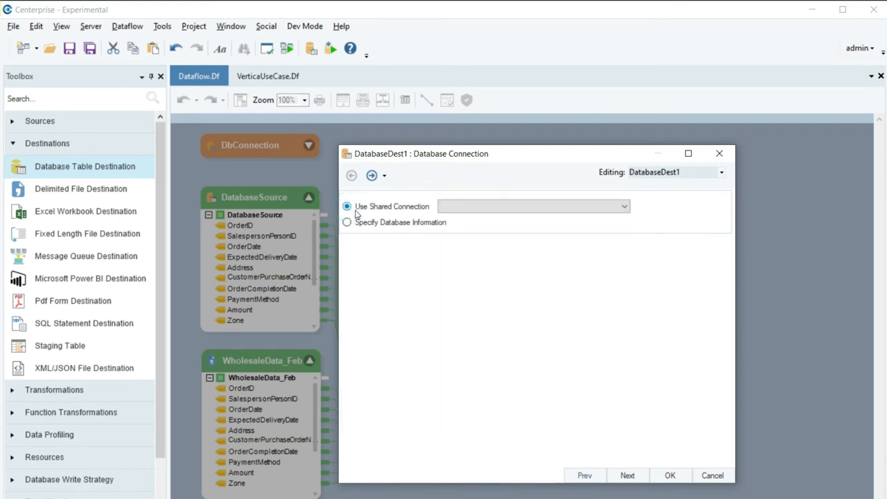
pyautogui.click(625, 206)
pyautogui.click(552, 220)
pyautogui.click(641, 478)
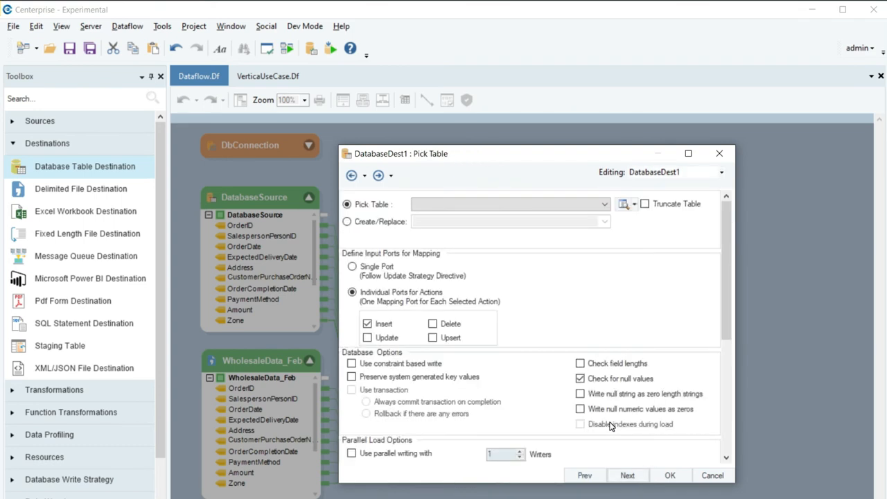
# Step: Select public.WholesaleData as DatabaseDest1's target table and continue to the Layout Builder
pyautogui.click(605, 205)
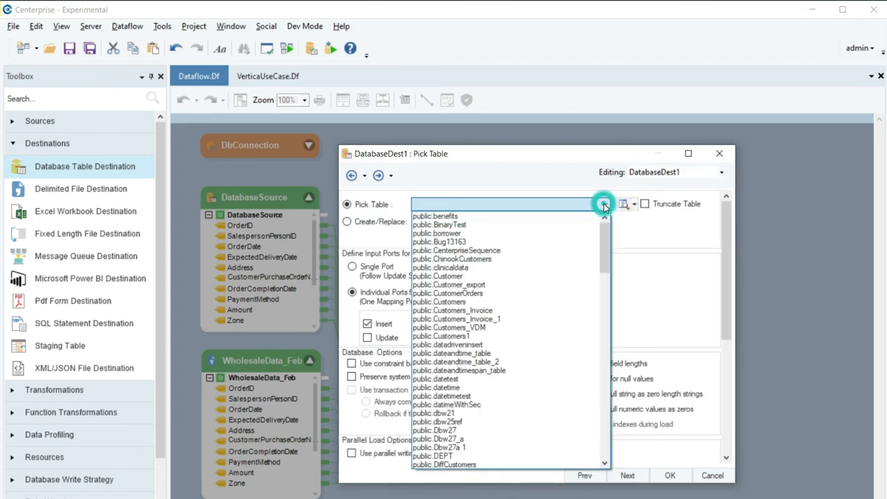
pyautogui.moveTo(607, 246); pyautogui.dragTo(639, 455)
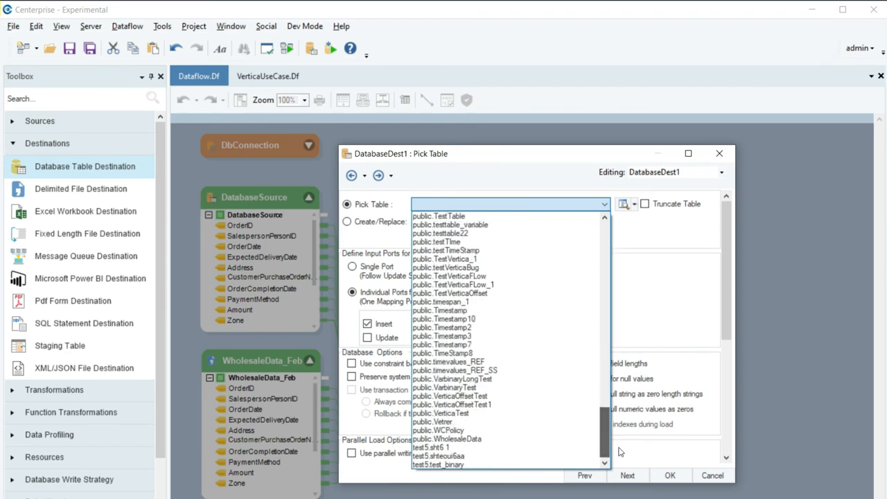
pyautogui.click(514, 440)
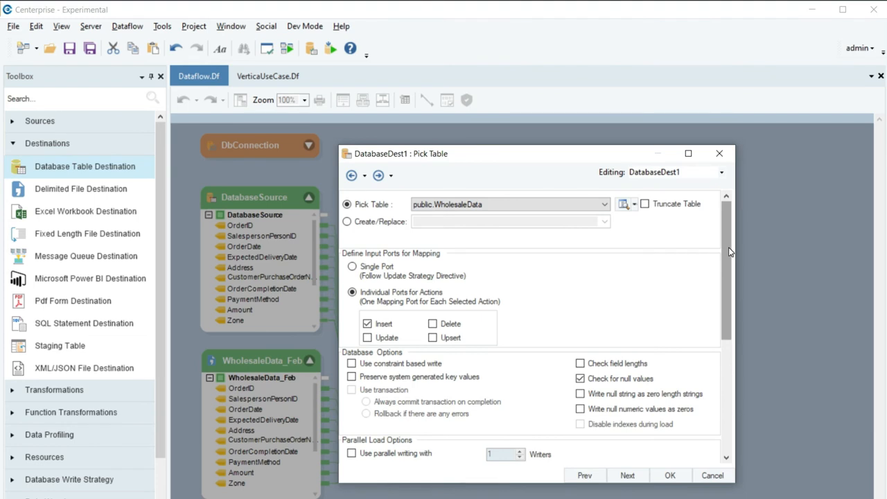
pyautogui.moveTo(730, 251); pyautogui.dragTo(761, 335)
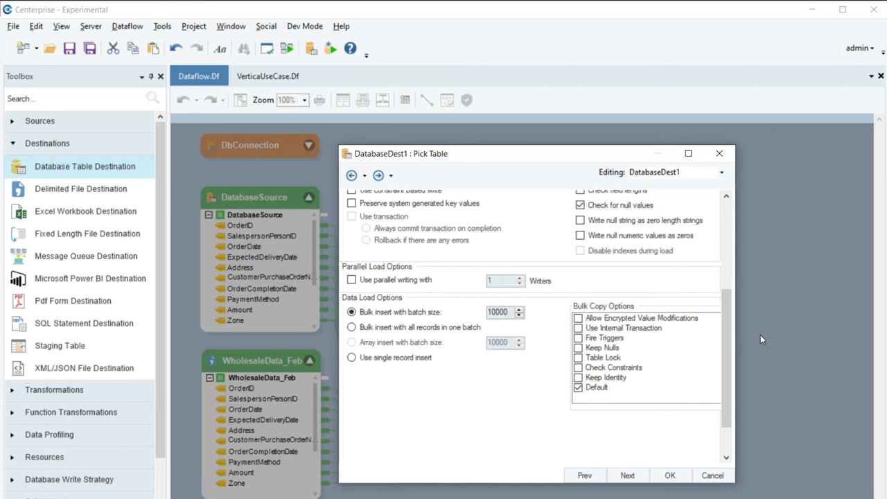
pyautogui.click(643, 478)
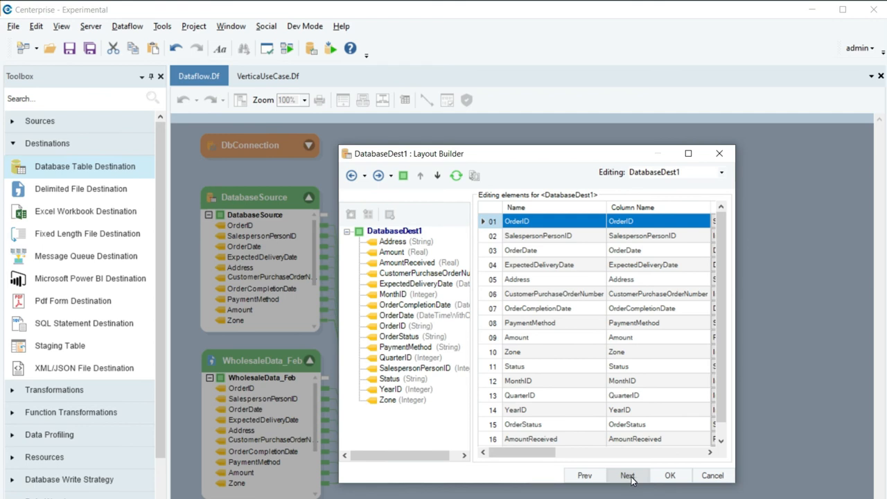
# Step: Accept DatabaseDest1's Config Parameters and General Options defaults and save its settings
pyautogui.click(628, 475)
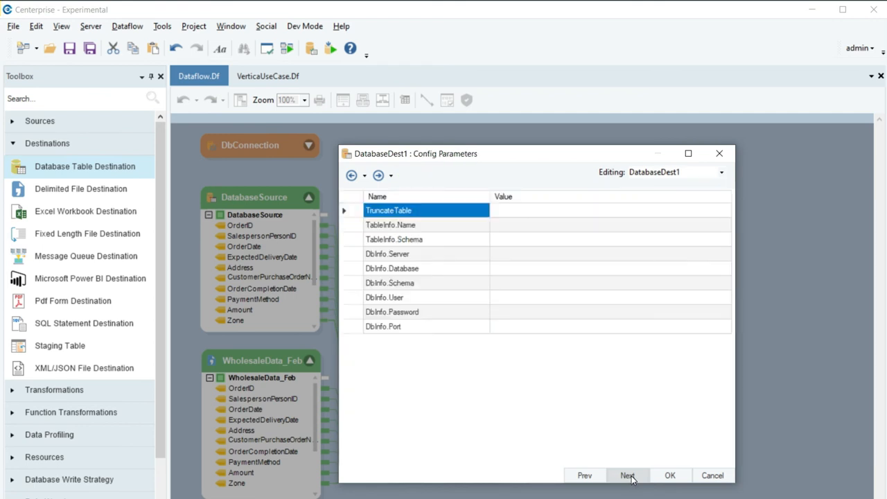
pyautogui.click(628, 475)
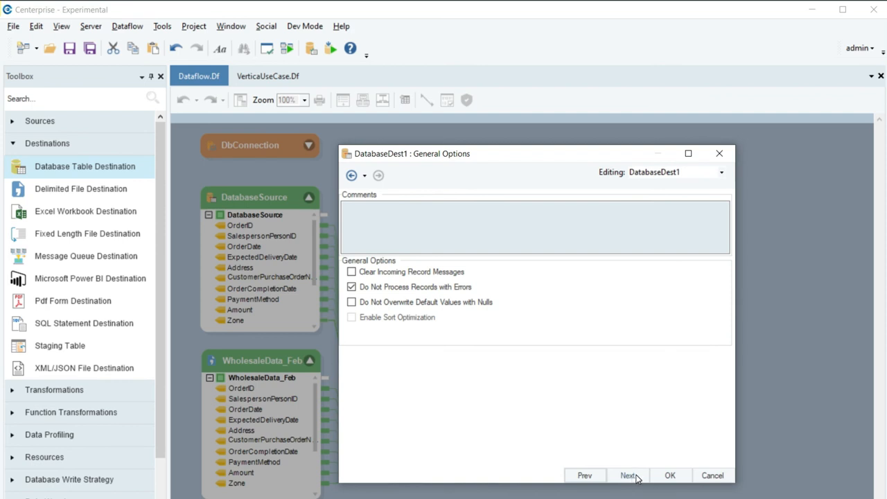
pyautogui.click(681, 478)
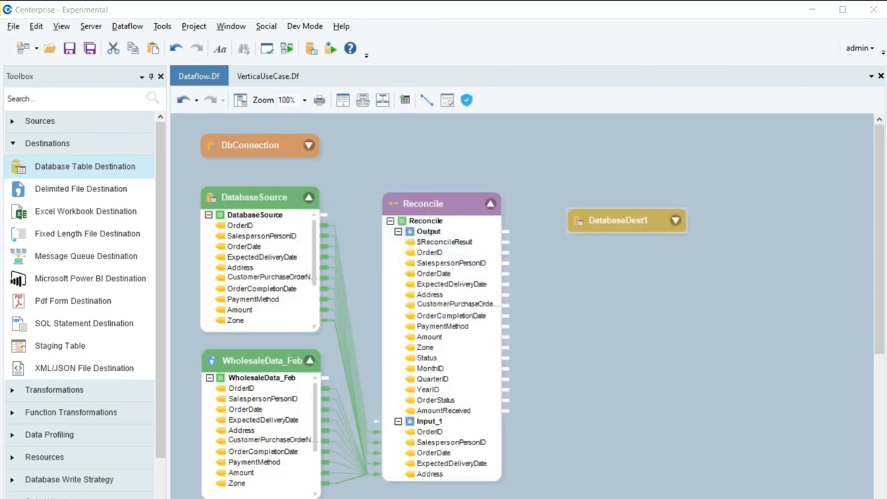
# Step: Run the dataflow and preview DatabaseDest's output: 22 records, 0 errors
pyautogui.click(288, 49)
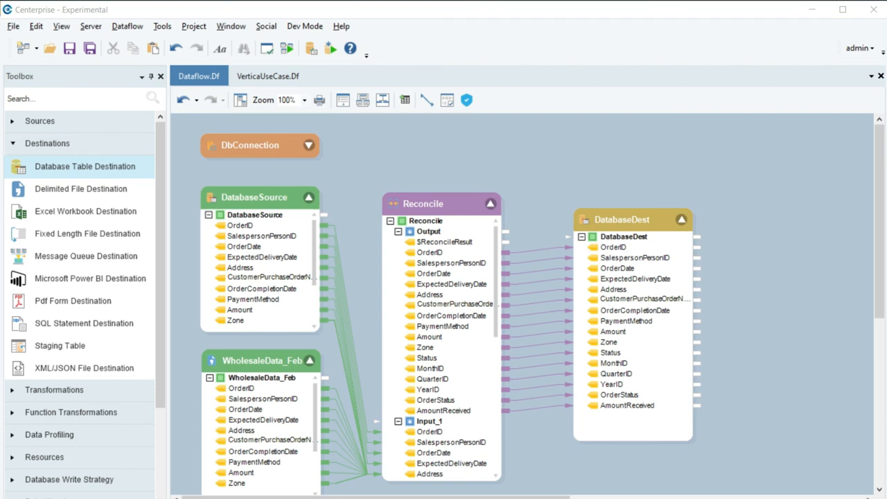
pyautogui.rightClick(638, 217)
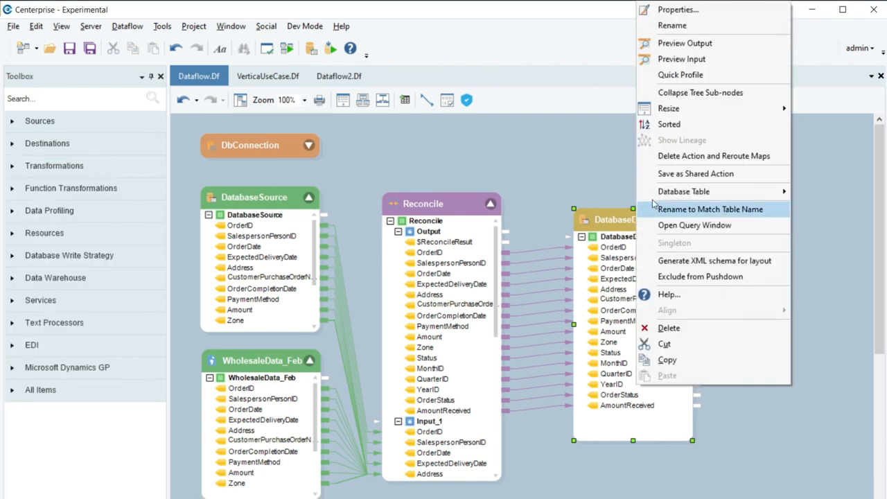
pyautogui.click(686, 44)
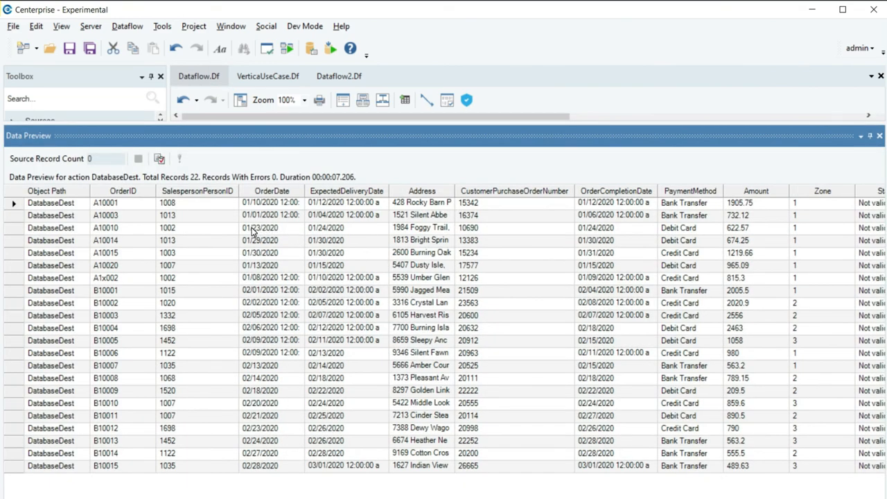
# Step: Check the OrderDate values for orders A10010 and B10001, then close the Data Preview
pyautogui.click(252, 233)
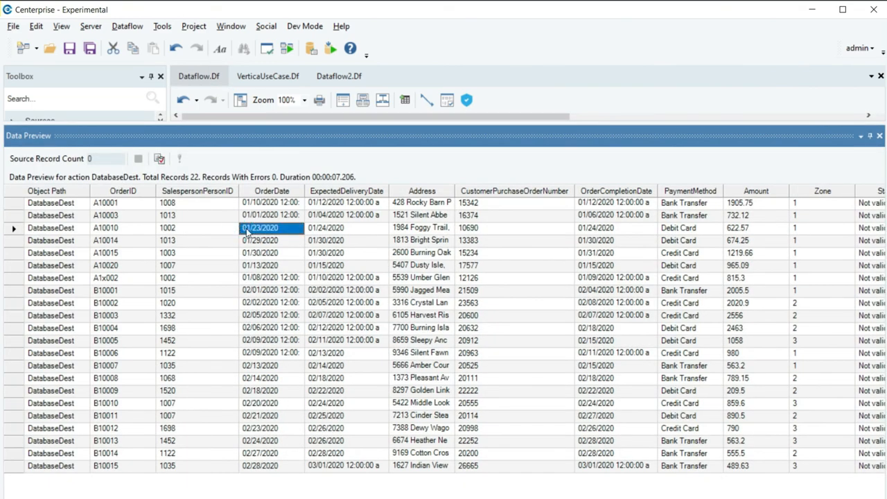
pyautogui.click(250, 292)
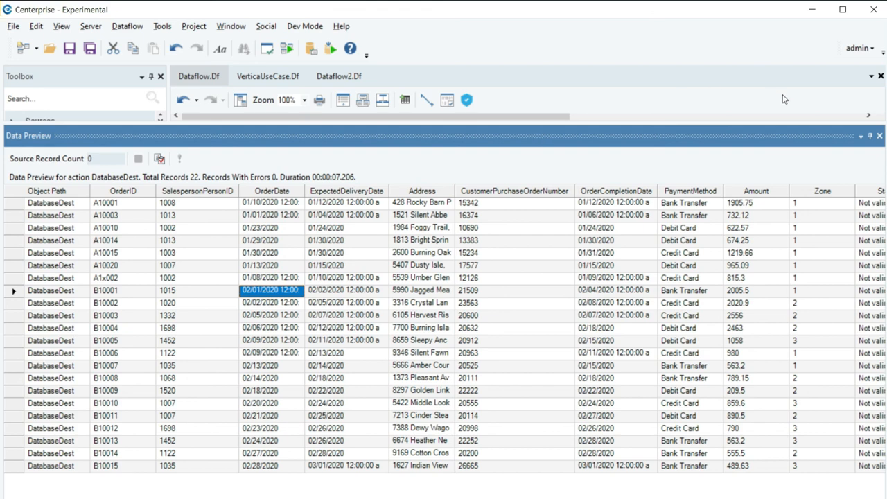
pyautogui.click(880, 136)
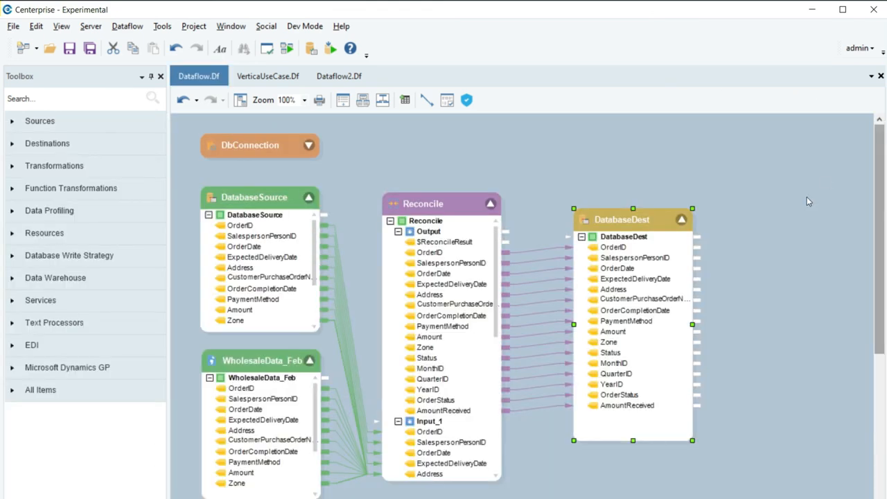
pyautogui.click(765, 249)
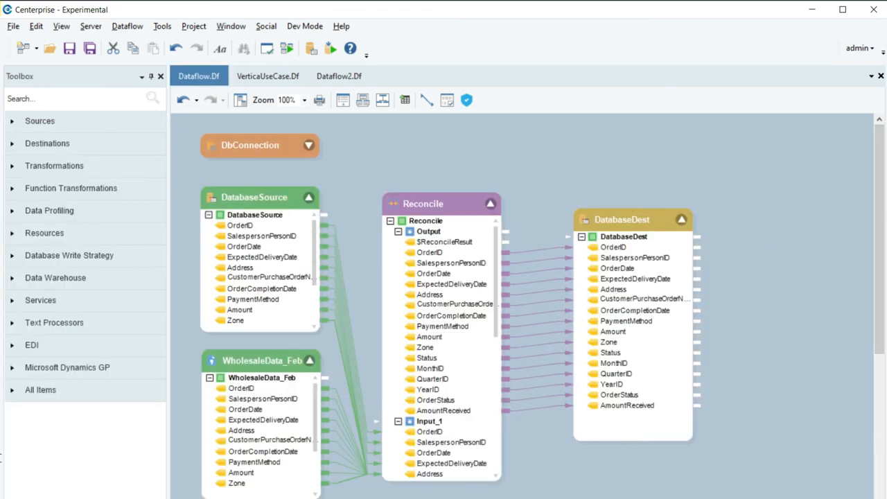